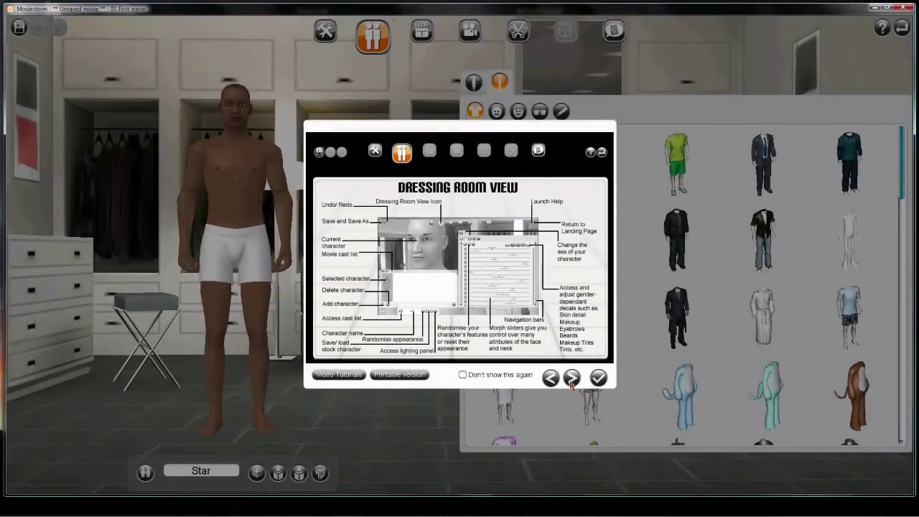
Step: Advance the Dressing Room help to its overview page, briefly viewing and closing the printable cheatsheet
click(572, 381)
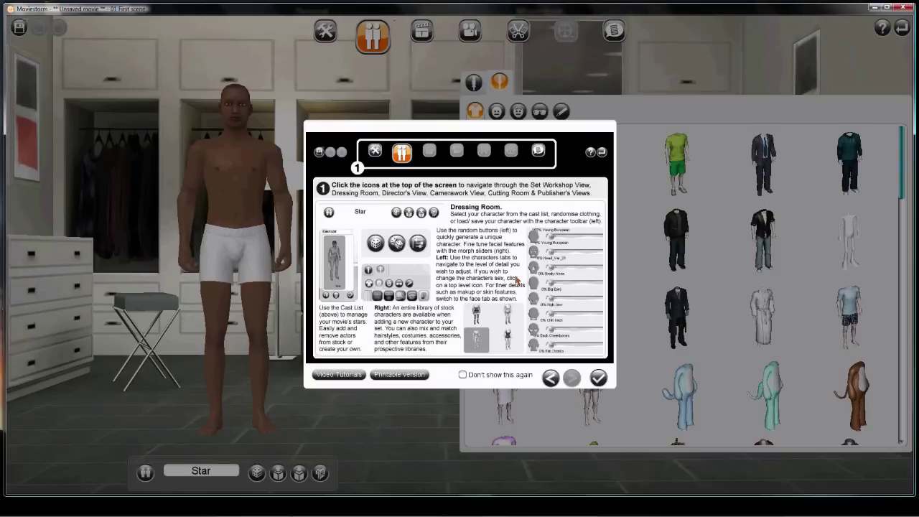
click(404, 374)
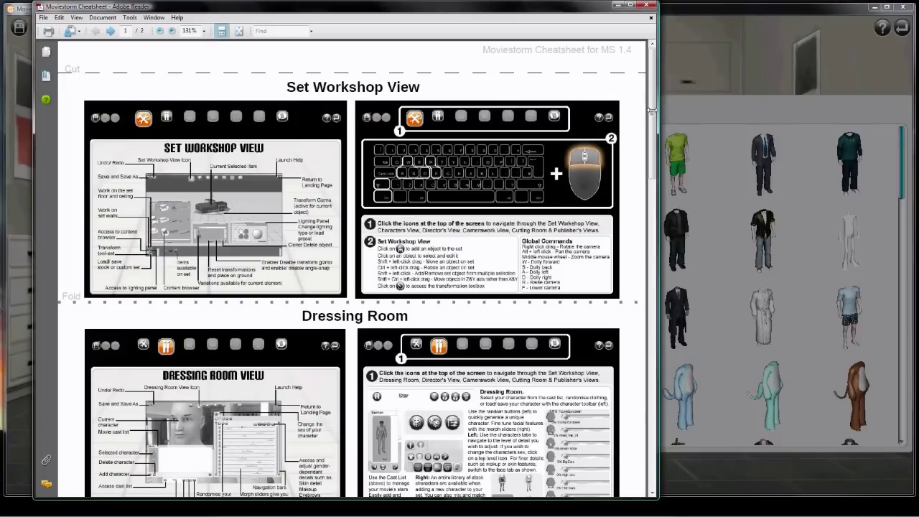
click(648, 5)
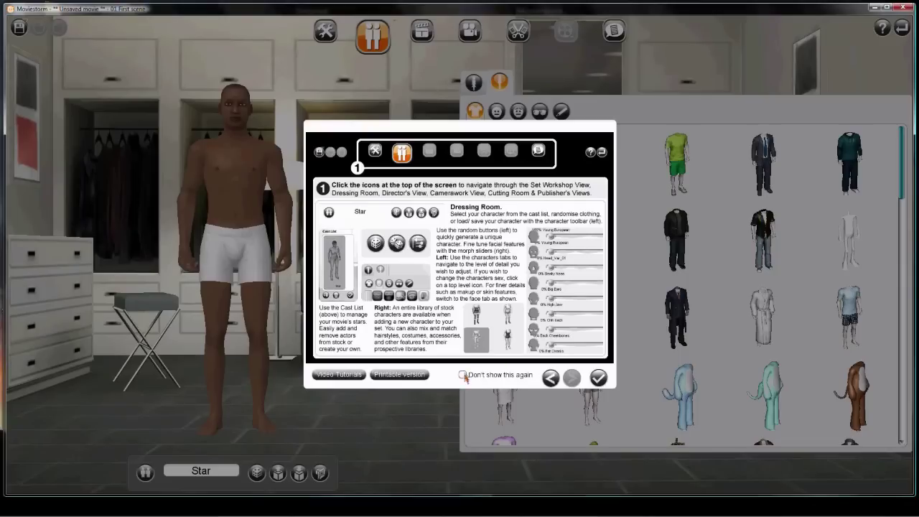
Step: Close the help and randomize the character into a brown suit with long red hair
click(590, 379)
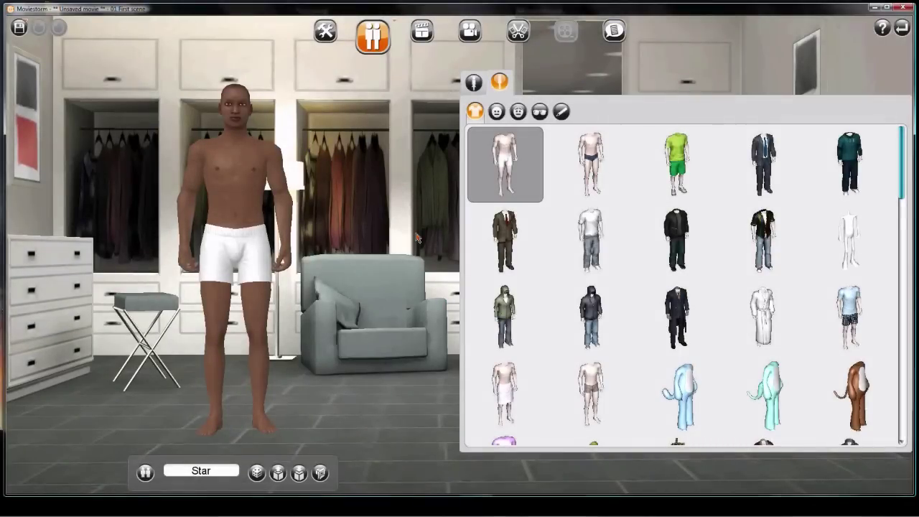
click(258, 474)
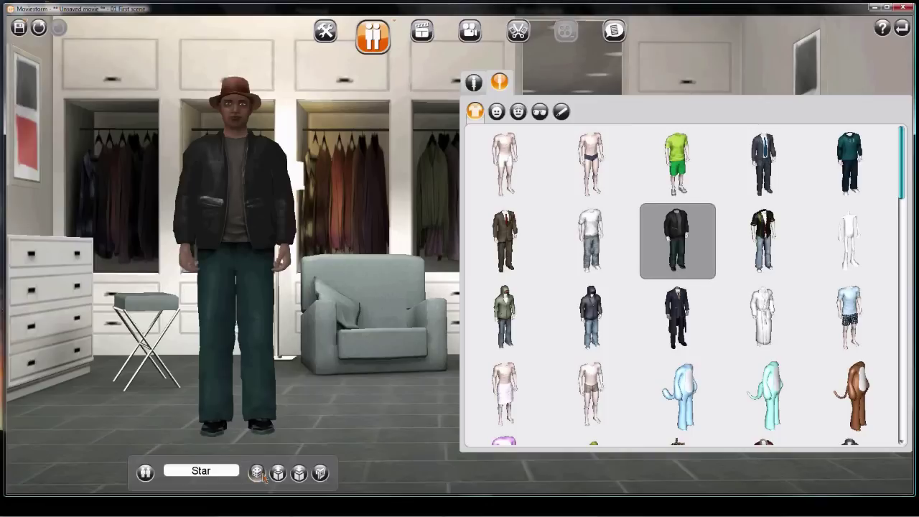
click(257, 474)
click(257, 474)
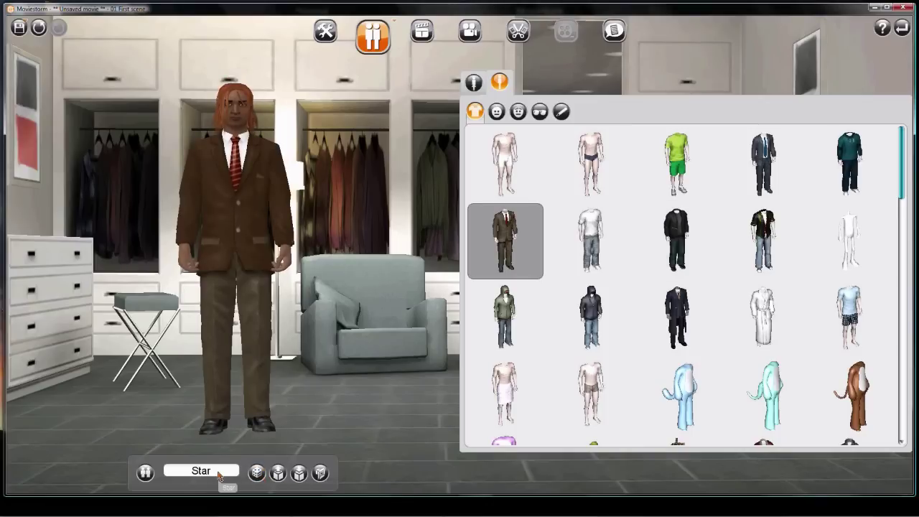
Step: Rename the character from Star to Fred
click(220, 474)
key(BackSpace)
key(BackSpace)
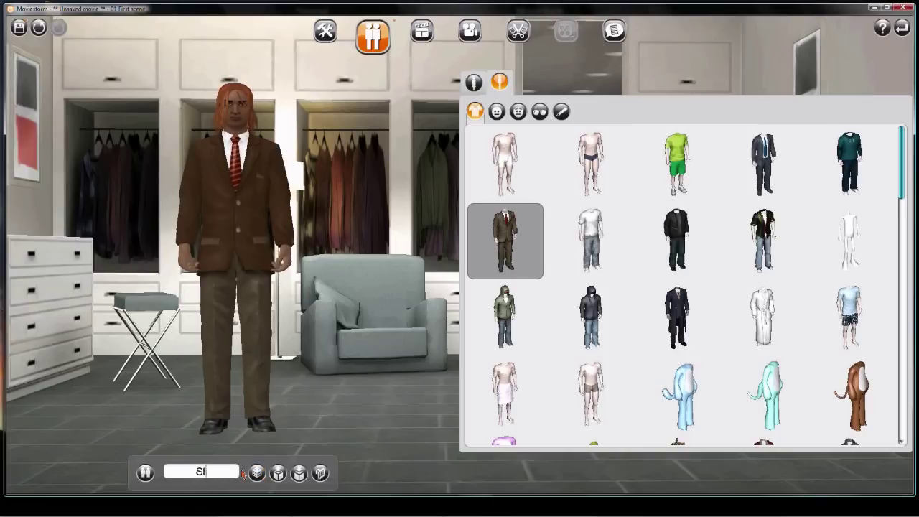
text(Fred)
Step: Make the character female, reroll her look, and dress her in a white top with denim shorts
click(475, 83)
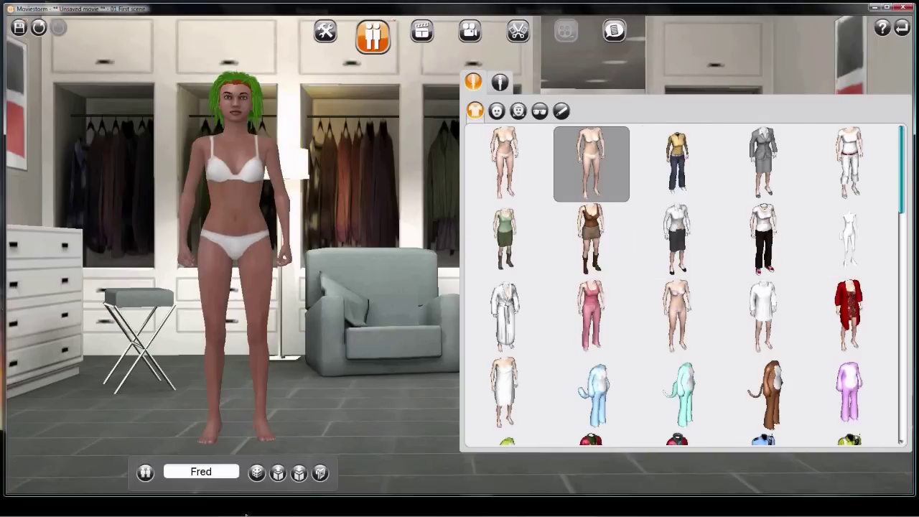
click(257, 474)
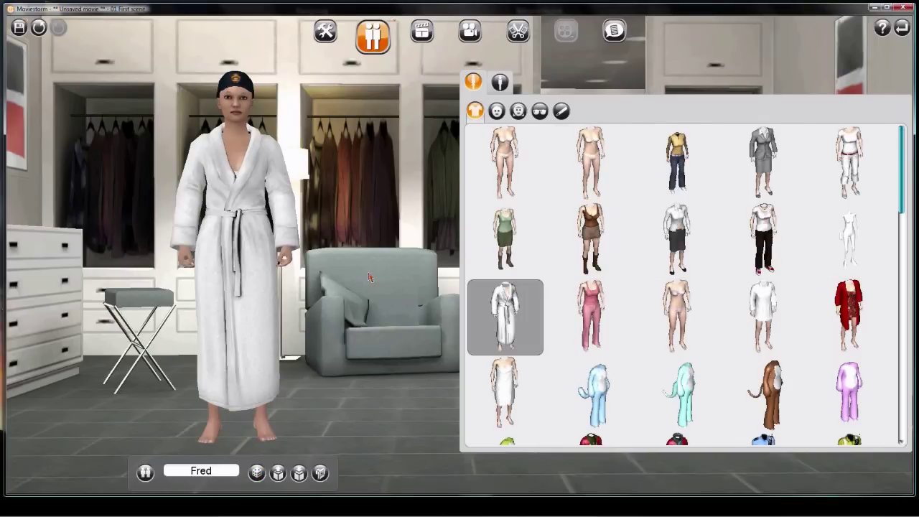
click(257, 474)
click(257, 474)
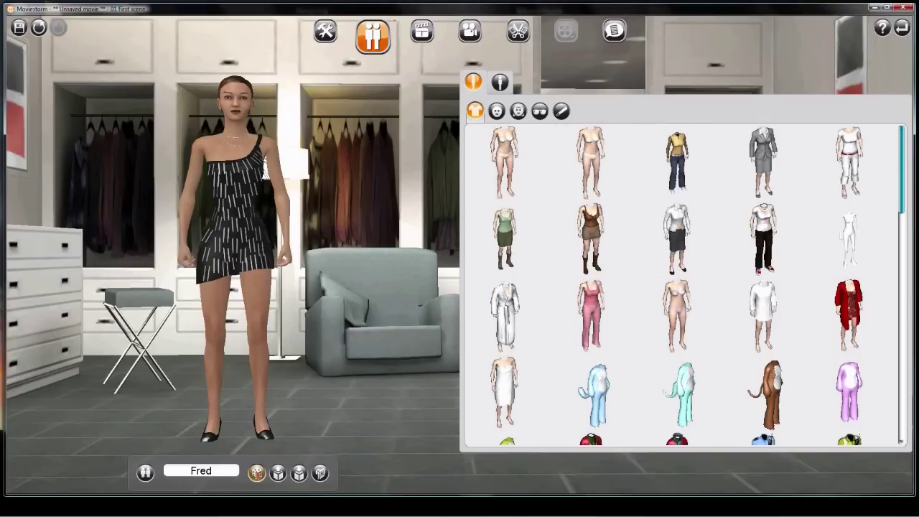
click(257, 474)
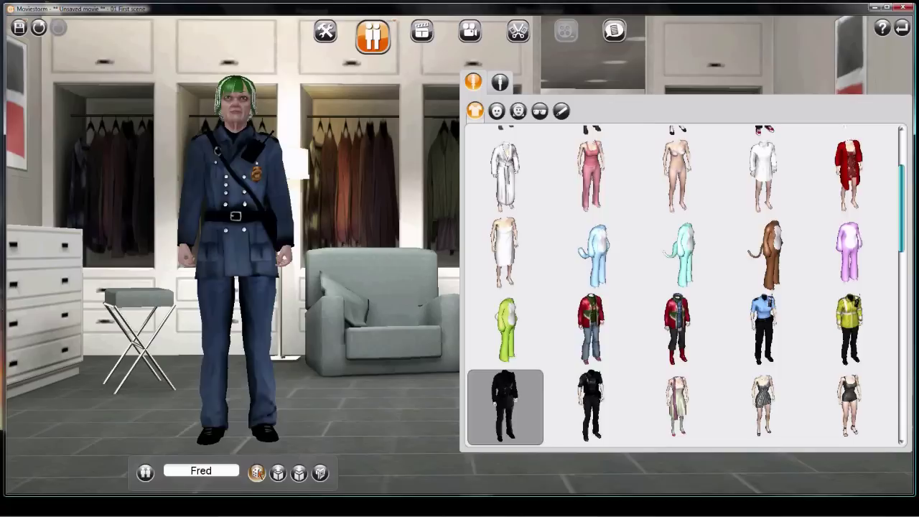
click(258, 473)
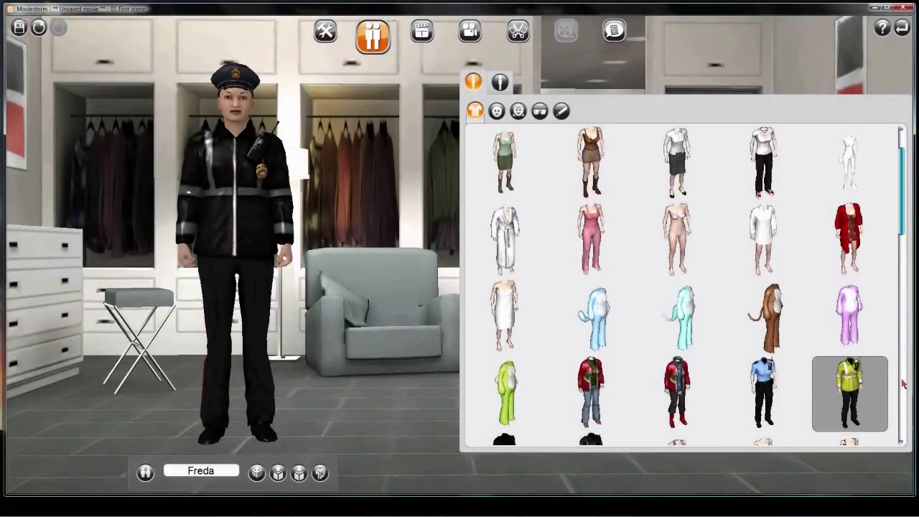
scroll(904, 384, down, 5)
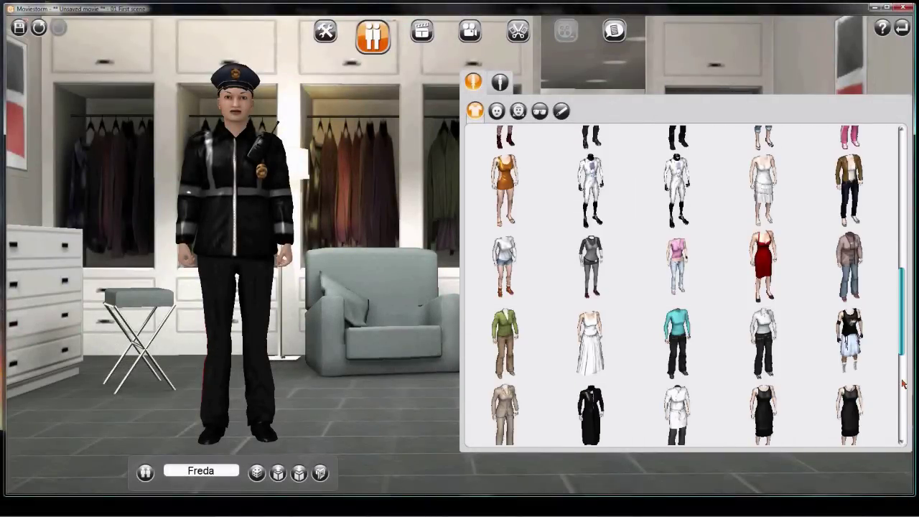
click(511, 262)
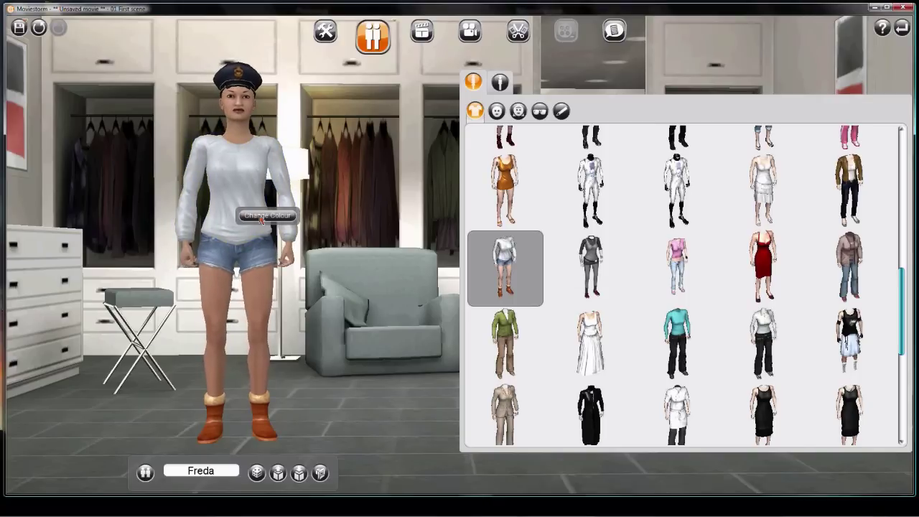
Step: Pick a pink swatch for Freda's sweater and a dark red swatch for her shorts
click(262, 219)
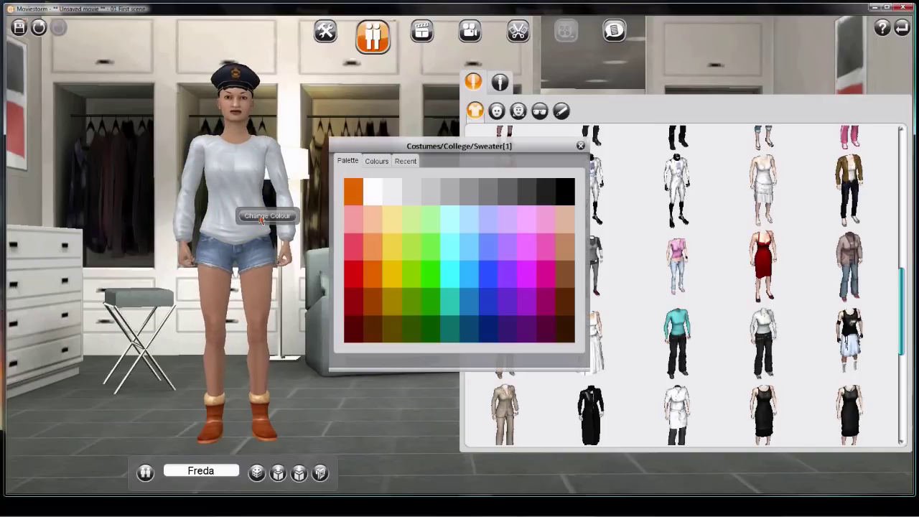
click(357, 228)
click(255, 273)
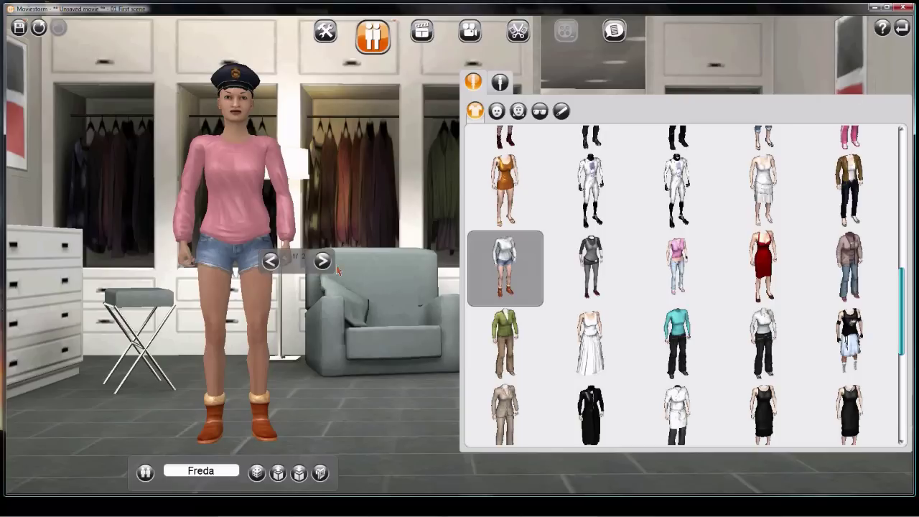
click(301, 279)
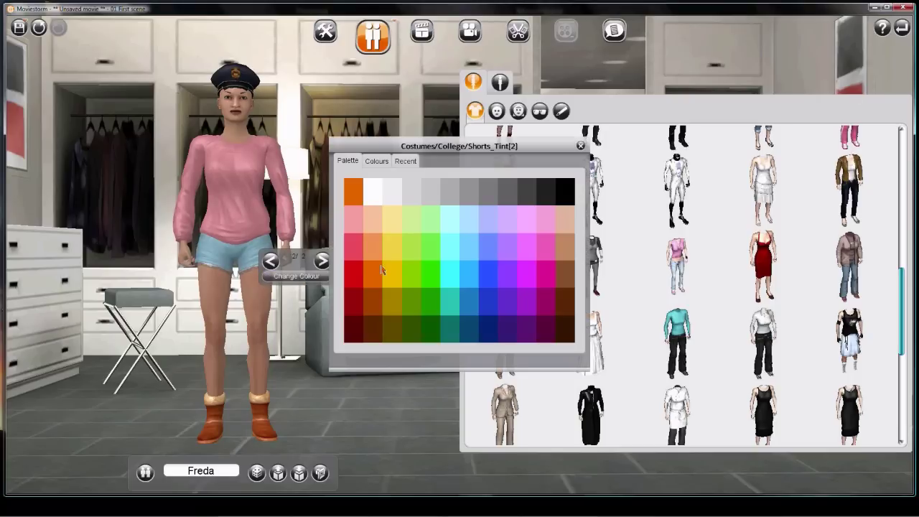
click(357, 277)
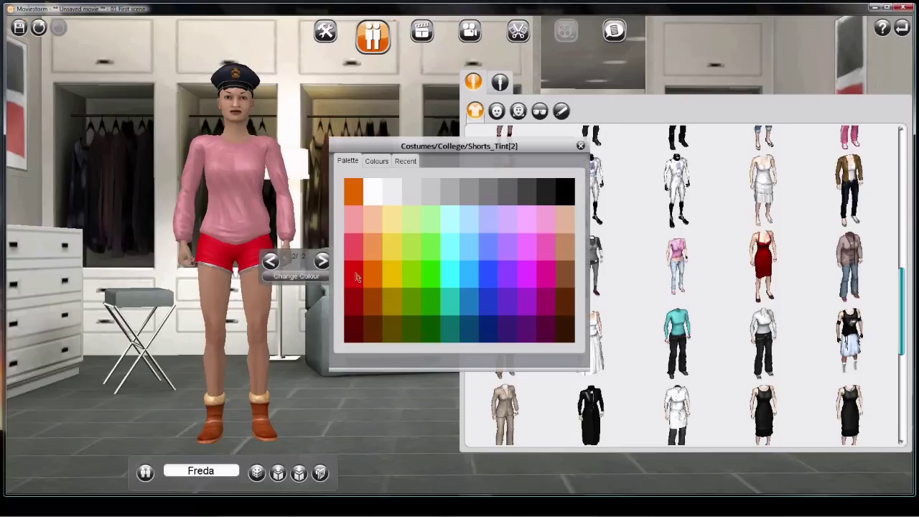
click(355, 330)
click(263, 420)
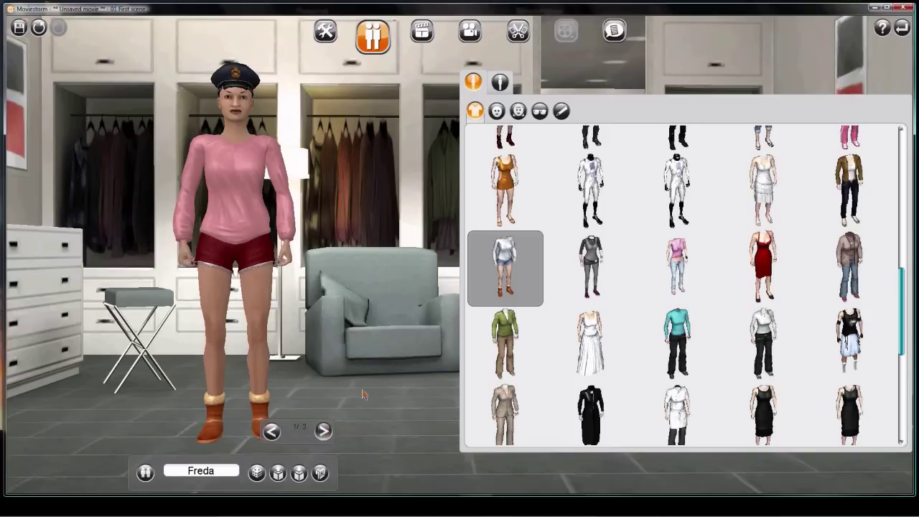
Step: Apply three minor random tweaks to Freda's face shape
click(496, 110)
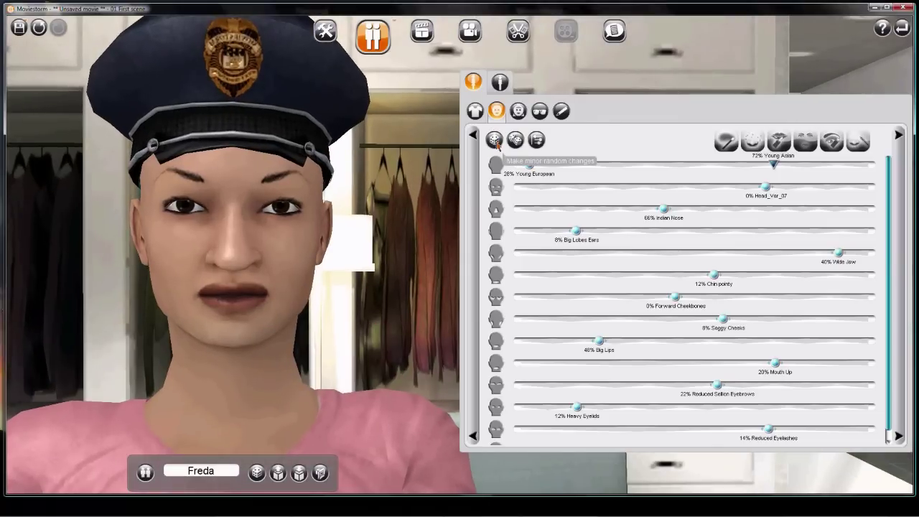
click(495, 140)
click(495, 140)
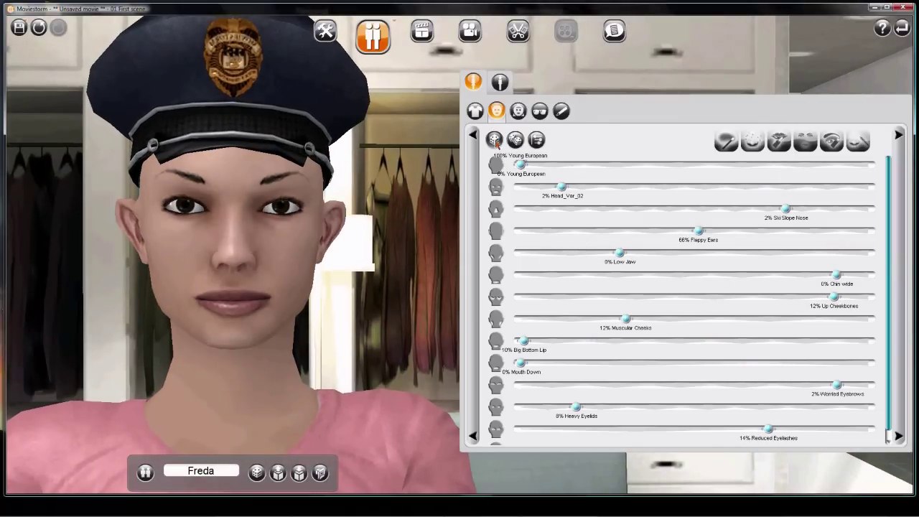
click(495, 140)
Step: Replace her police cap with long dark hair set to 28% Extreme
click(518, 110)
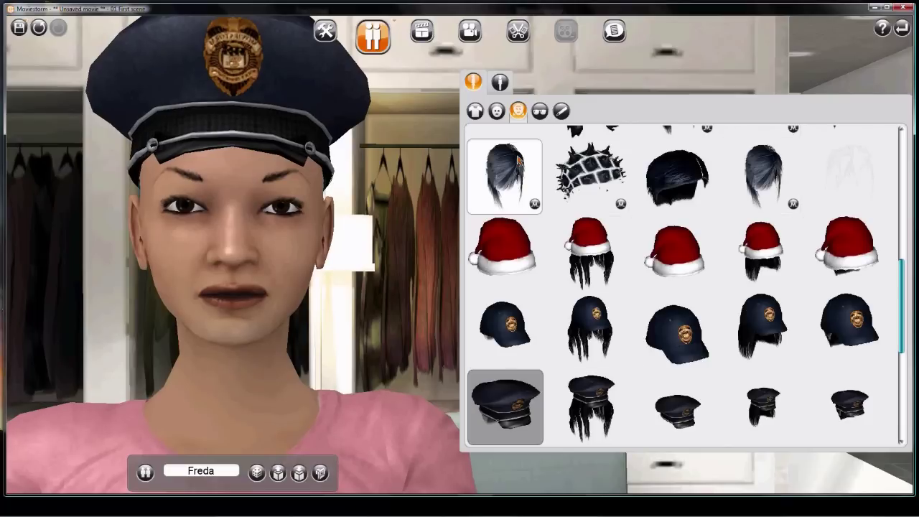
double_click(515, 171)
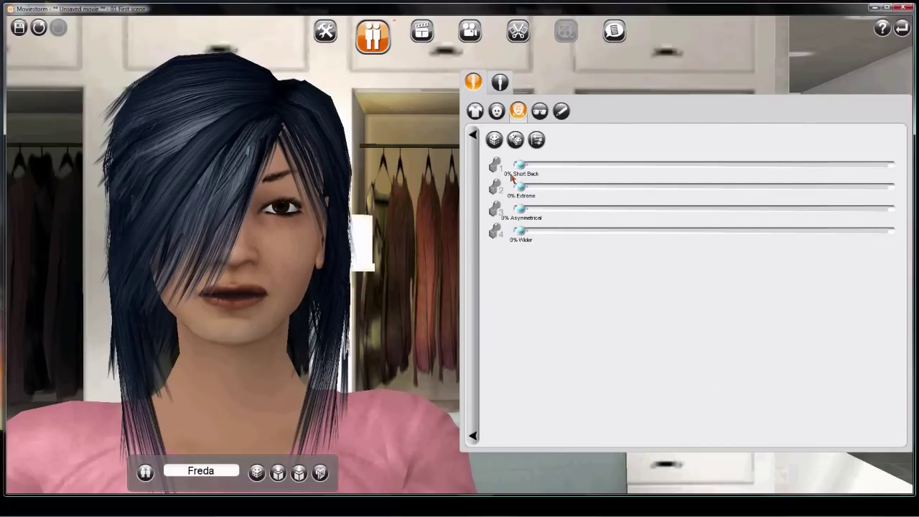
drag(520, 187, 623, 187)
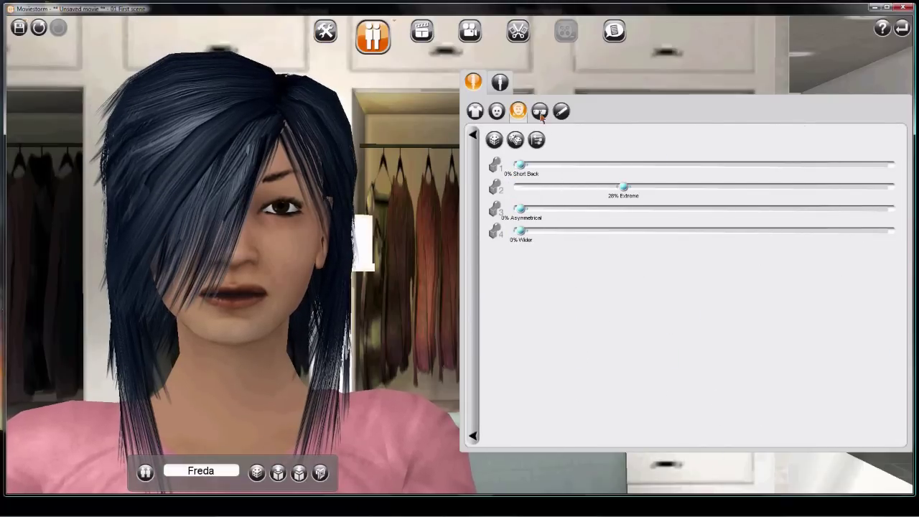
click(540, 113)
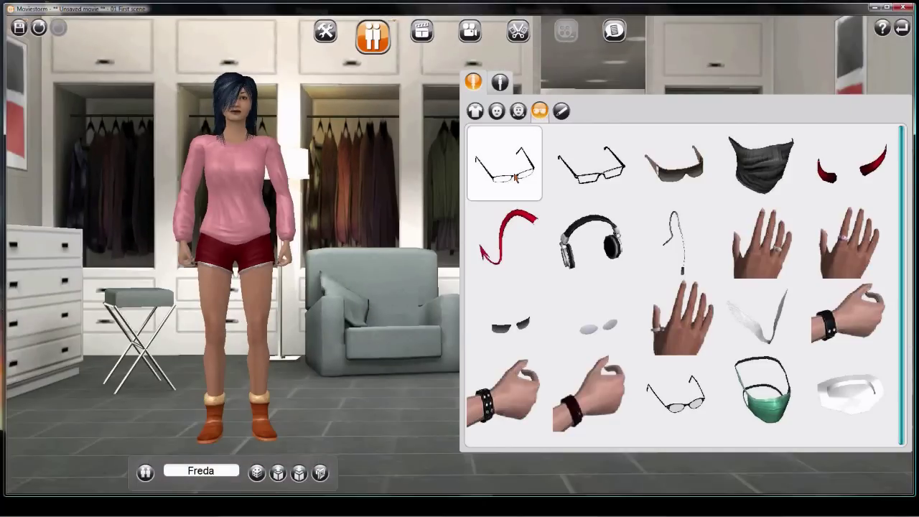
Step: Give Freda the first pair of glasses and return to the scene on the sofa
double_click(514, 177)
click(562, 111)
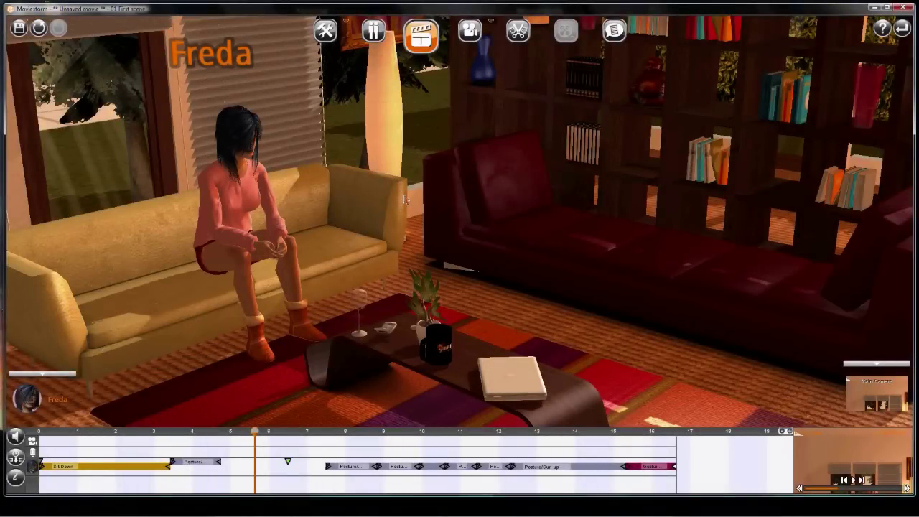
Step: Move the camera closer to Freda on the sofa, then return to the dressing room
key(Left)
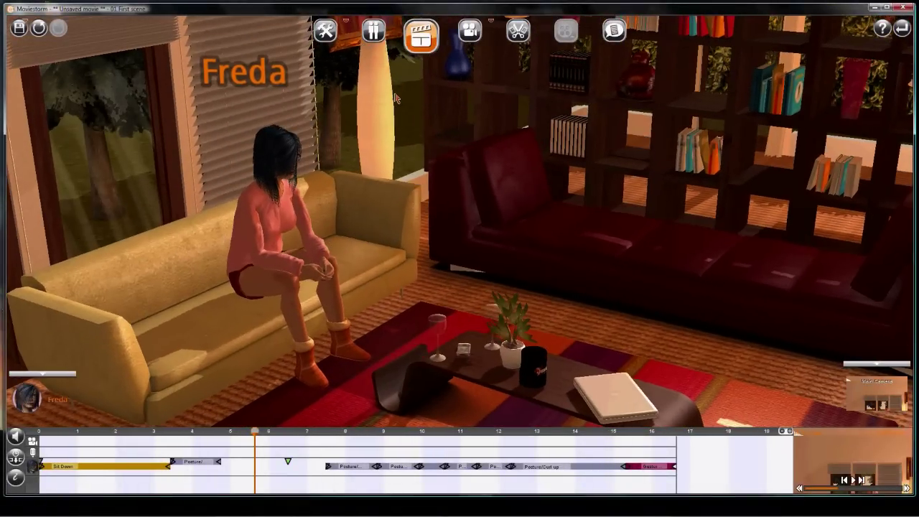
click(373, 47)
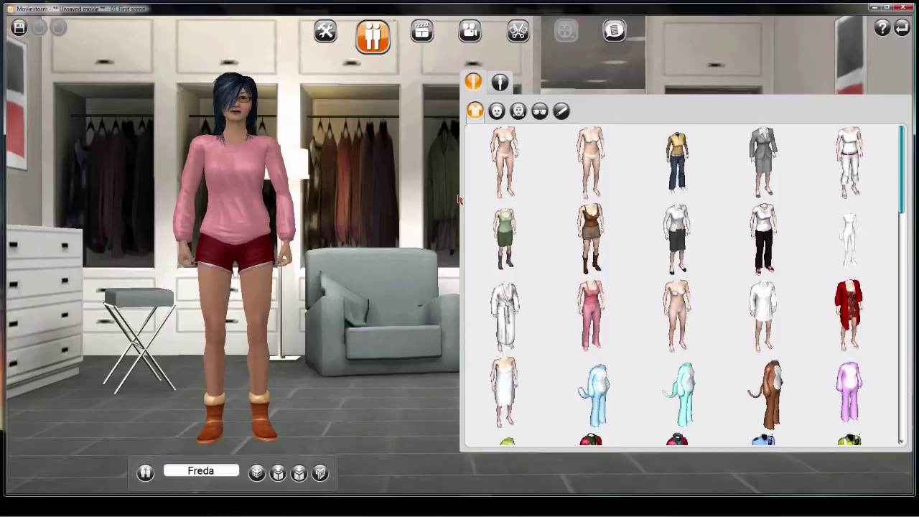
Step: Dye Freda's sweater dark green, then switch her to a white blouse and dark knee-length skirt
click(268, 198)
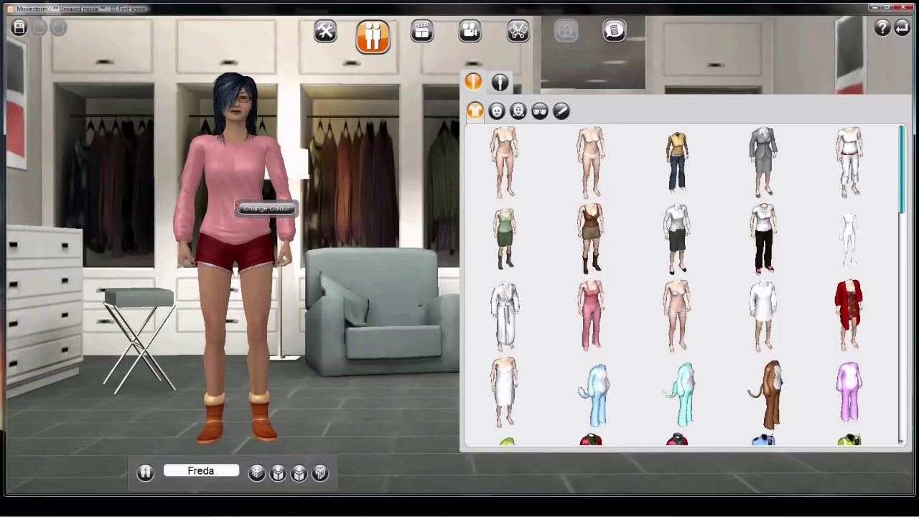
click(267, 208)
click(432, 329)
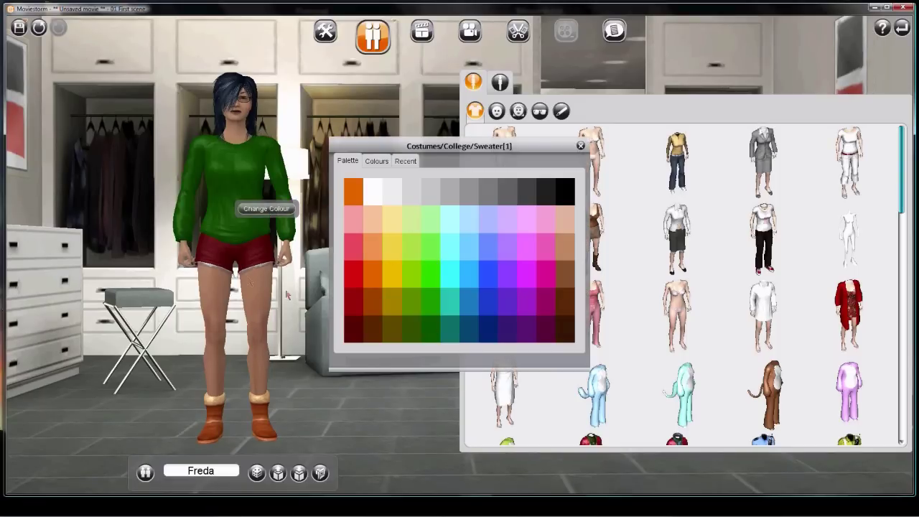
click(286, 291)
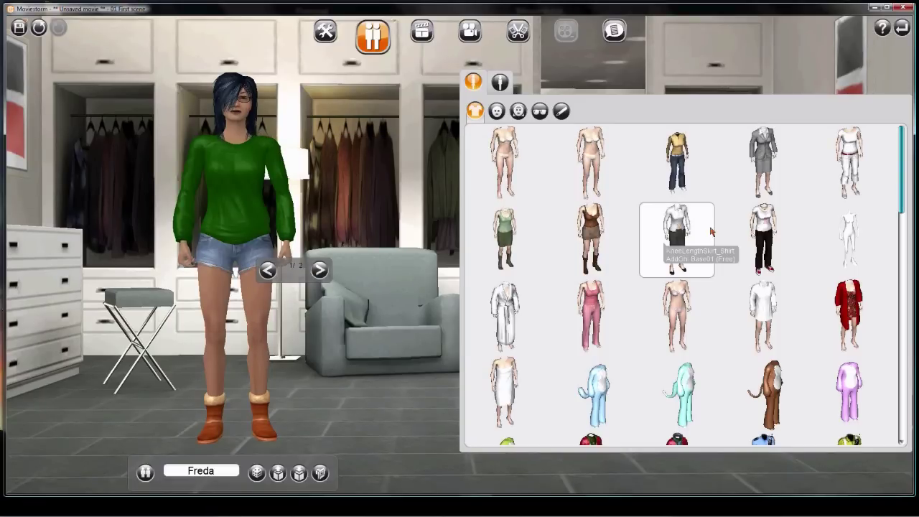
click(686, 237)
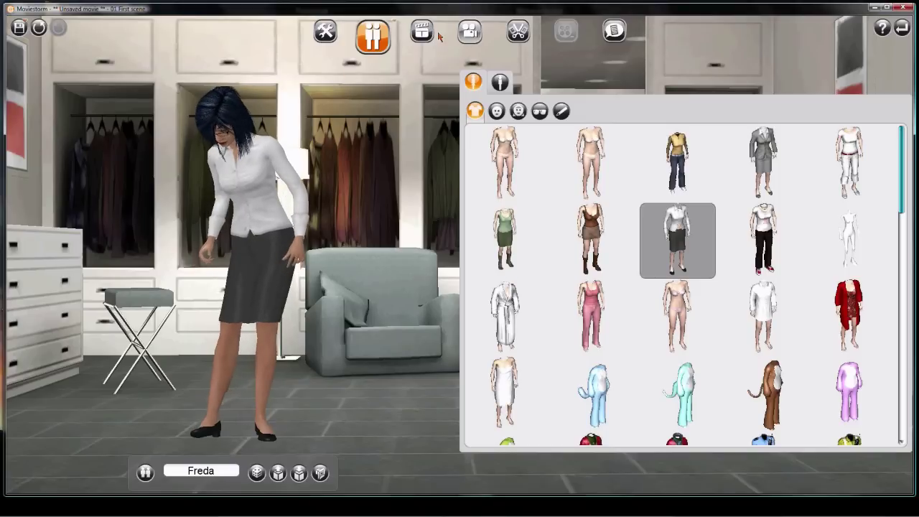
click(424, 50)
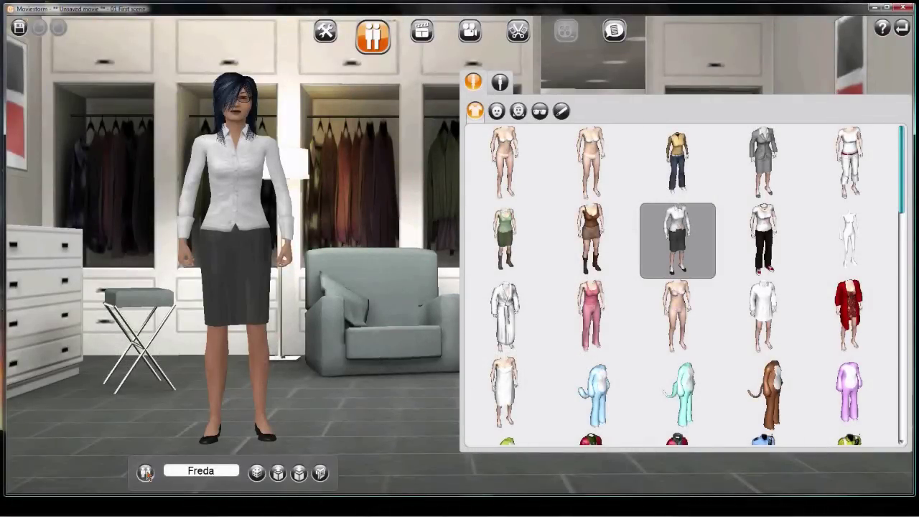
Step: Add a cast member named Yun Lee, based on the suited Sheng stock character
click(145, 472)
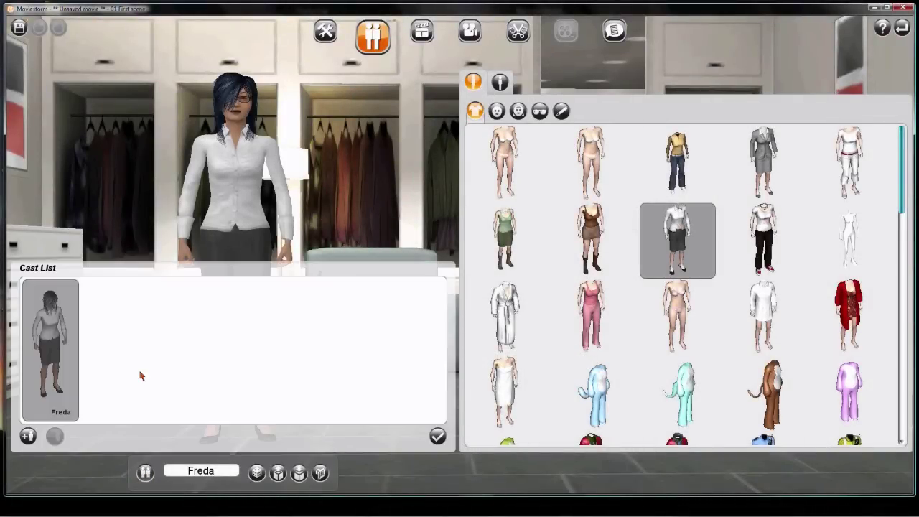
click(28, 436)
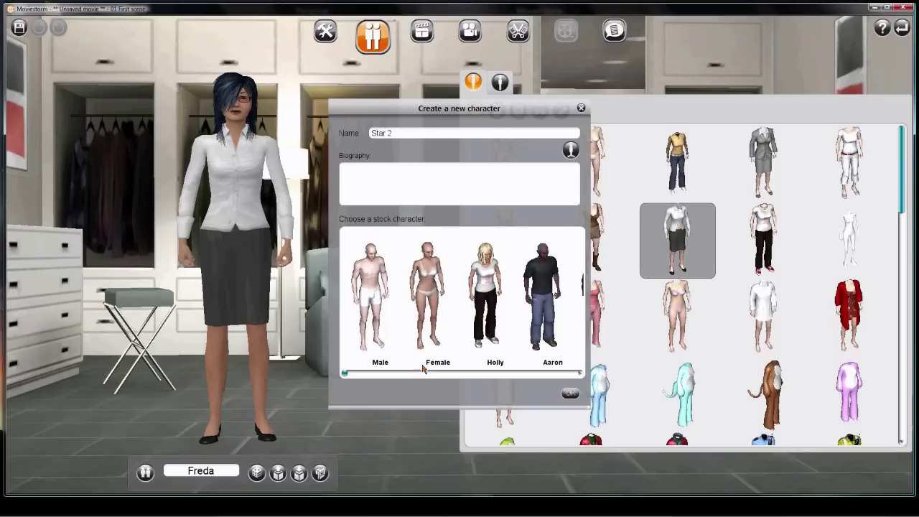
click(422, 378)
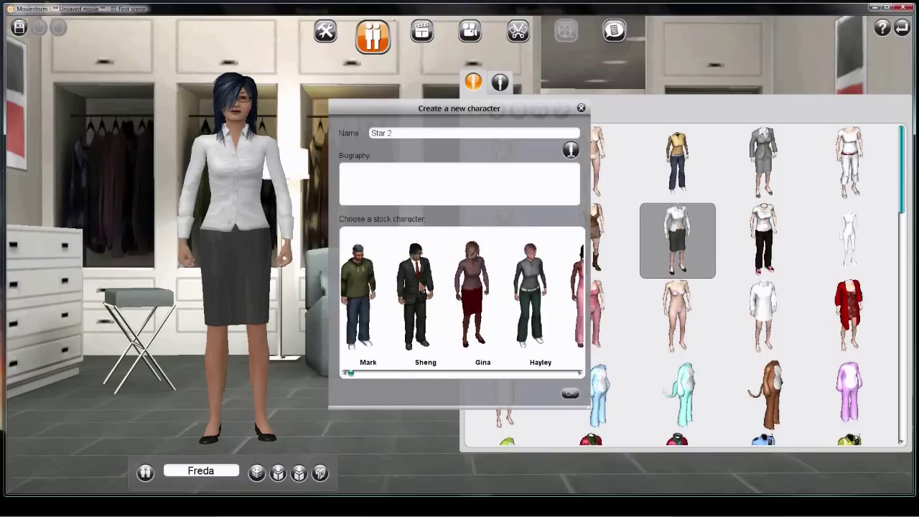
click(423, 288)
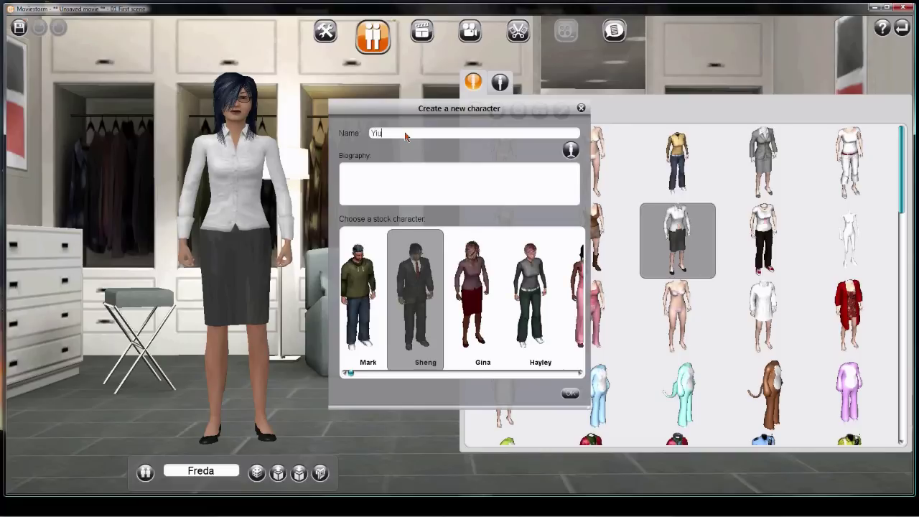
click(405, 136)
text(YunLee)
click(388, 135)
key(Return)
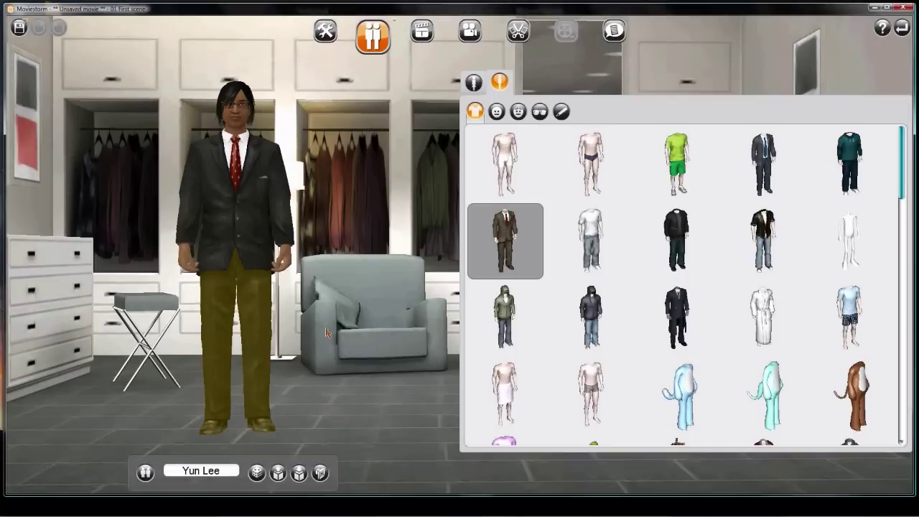
Step: Add the Aaron stock character to the cast as well
click(145, 473)
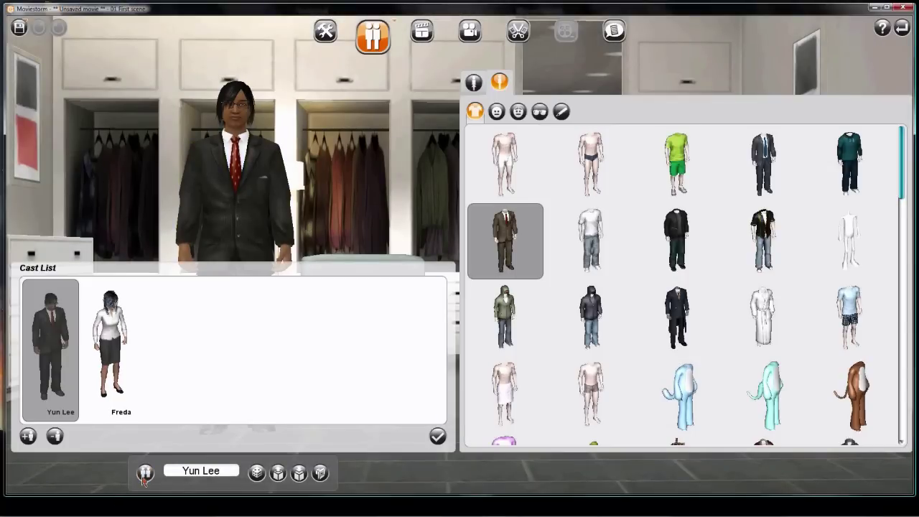
click(28, 437)
click(544, 295)
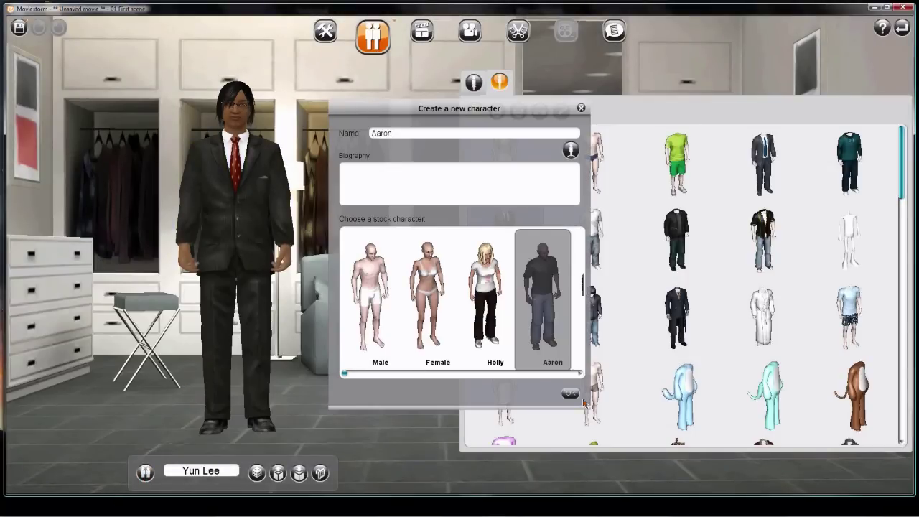
click(570, 393)
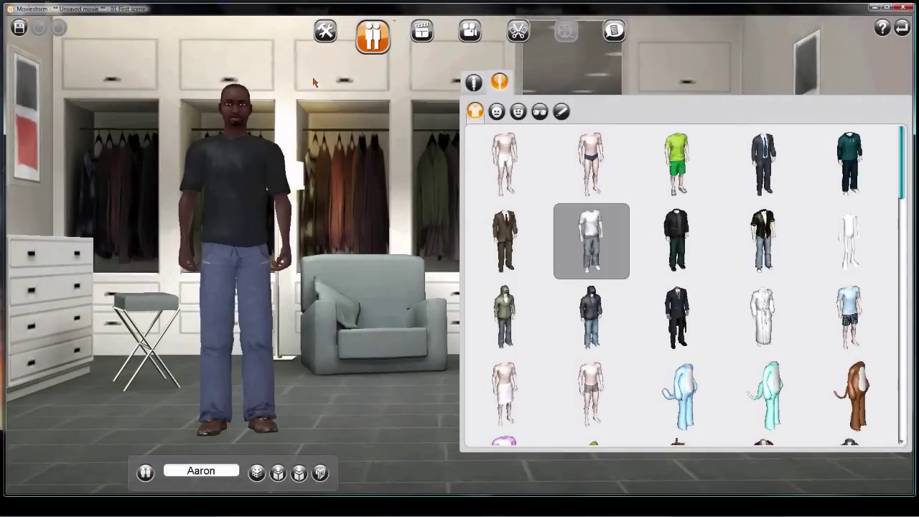
click(423, 31)
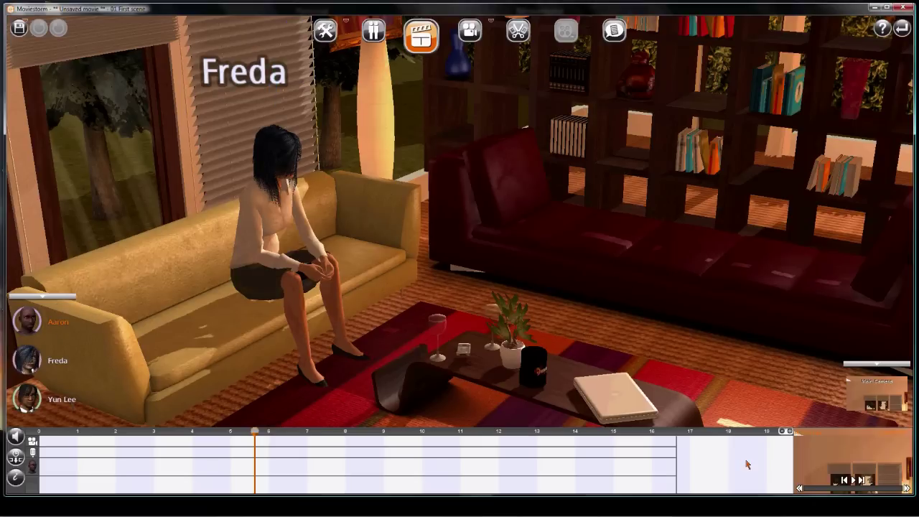
Step: Place Aaron on the floor beside the coffee table at the scene's start
click(637, 334)
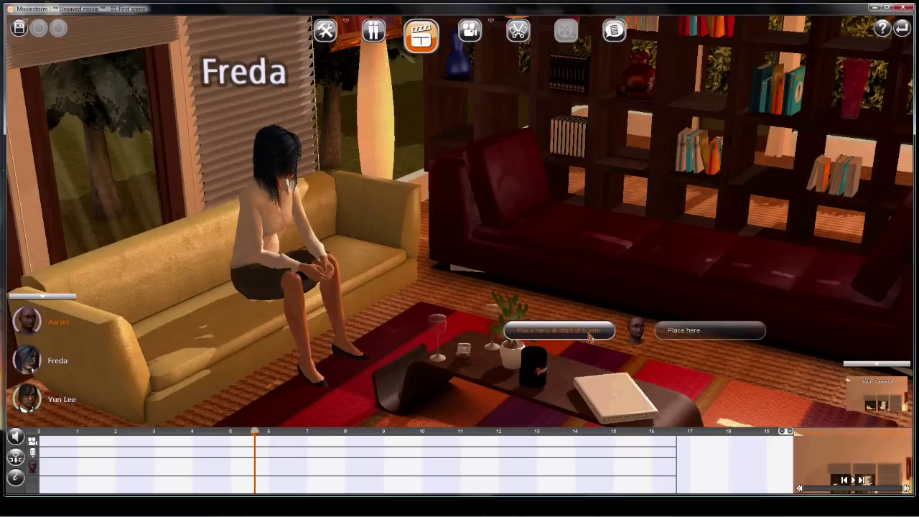
click(588, 333)
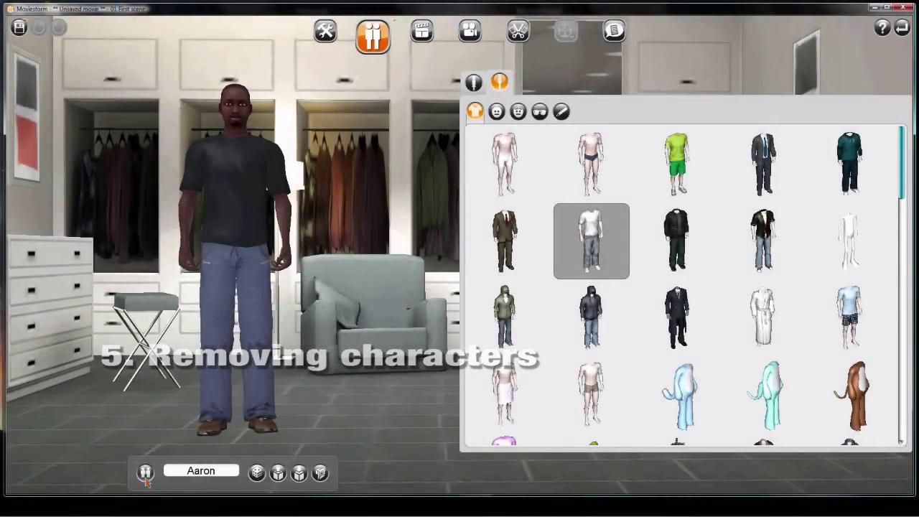
Step: Remove Yun Lee from the cast, confirming the removal
click(145, 475)
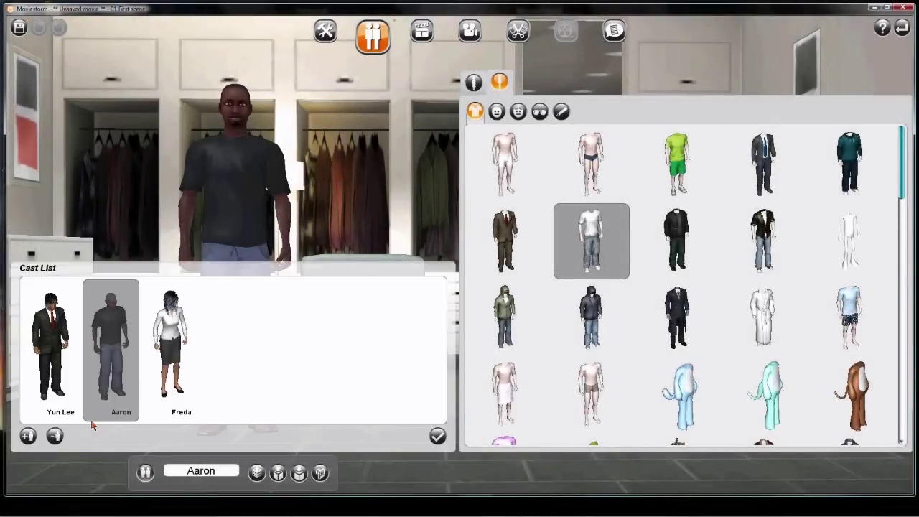
click(52, 362)
click(54, 436)
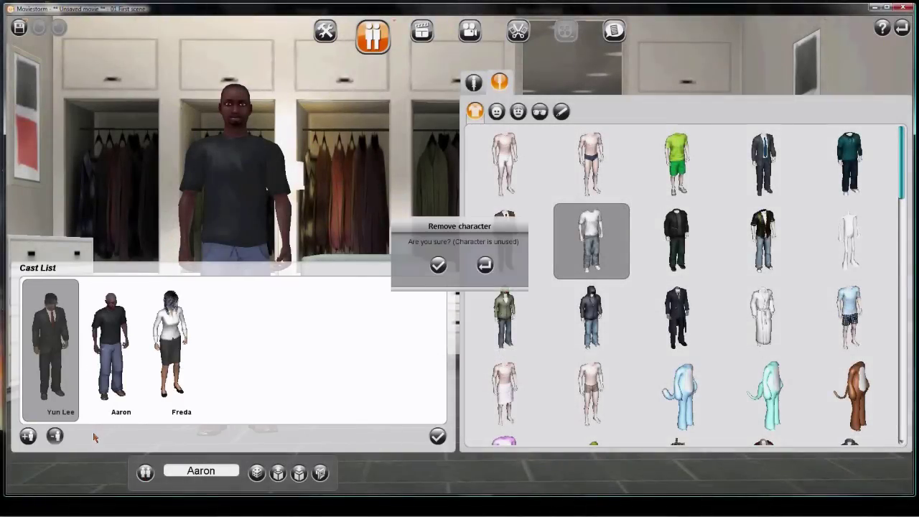
click(440, 265)
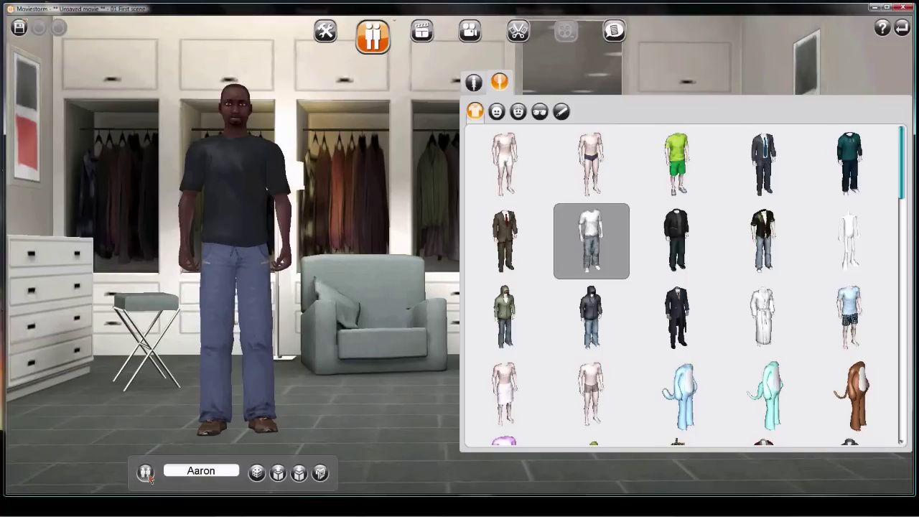
Step: Go back to Freda from the cast list so she shows in the wardrobe
click(147, 477)
click(116, 351)
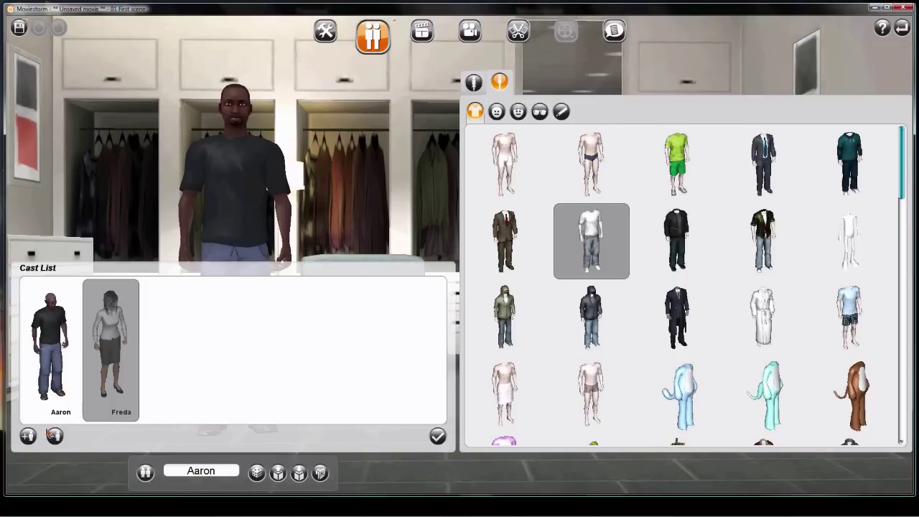
click(55, 436)
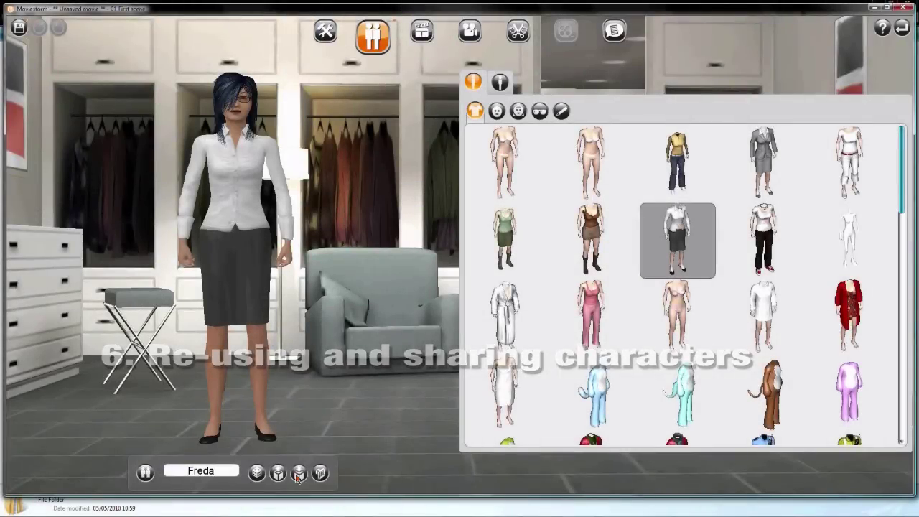
Step: Save Freda to stock with the comment 'Business woman', then bring up the Moviestorm folder window
click(299, 474)
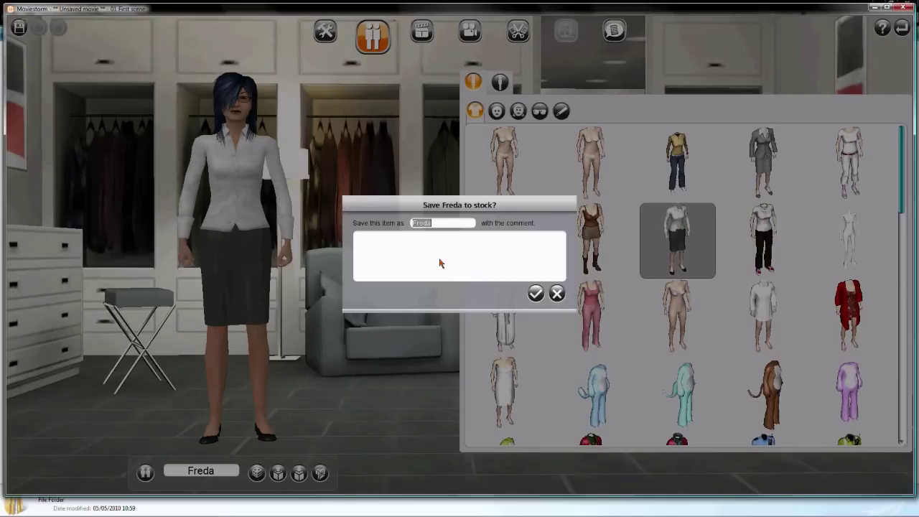
click(480, 268)
text(Business woman.)
click(536, 293)
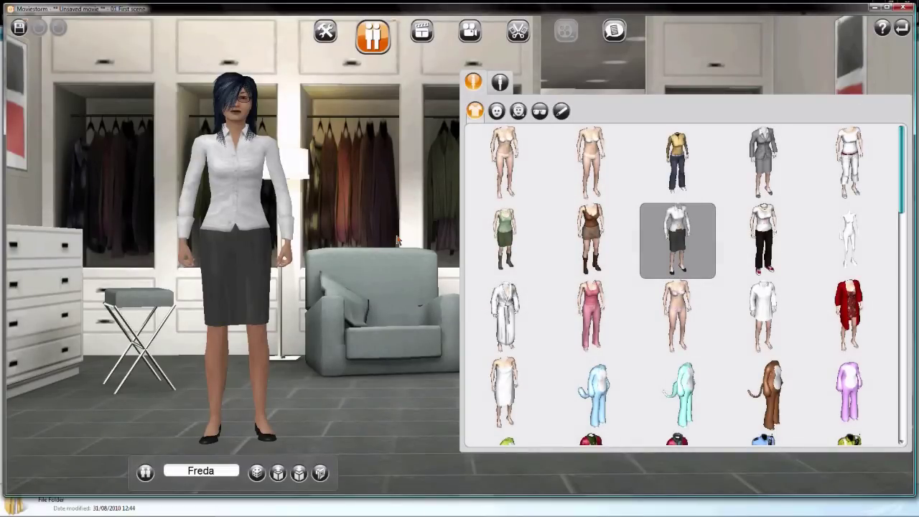
mouse_move(144, 511)
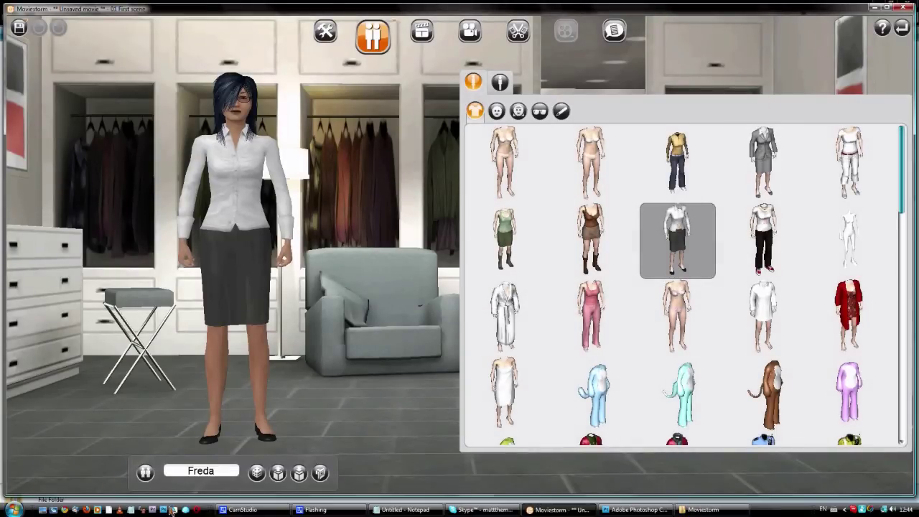
click(702, 510)
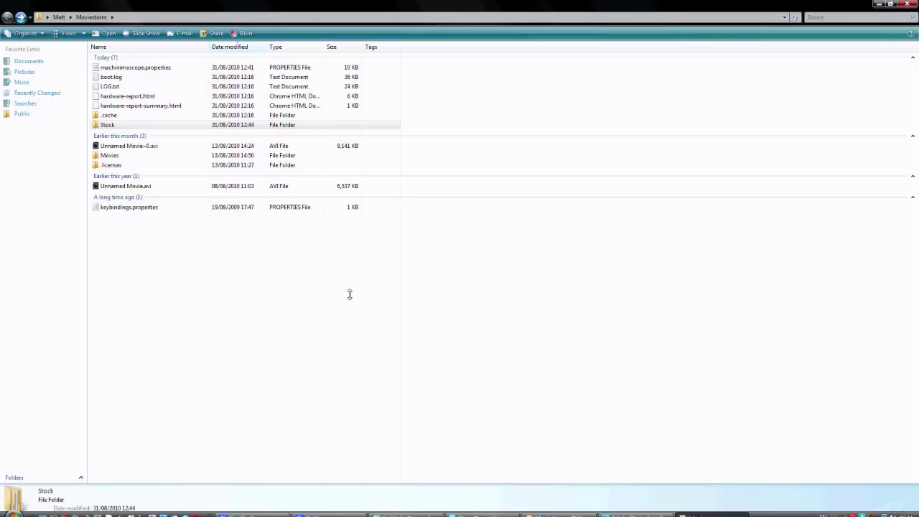
Step: Open Stock > Freda in Explorer and start renaming Cameos_Freda.jpg with F2
double_click(104, 125)
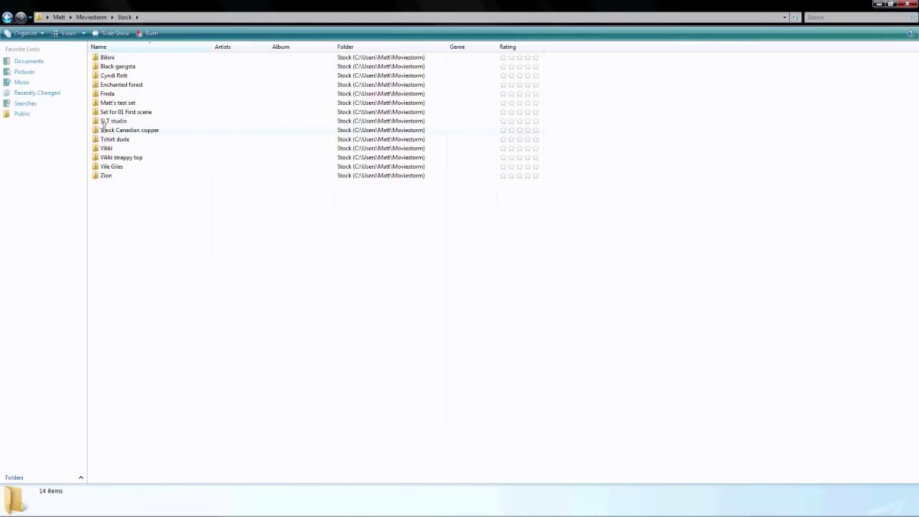
double_click(107, 94)
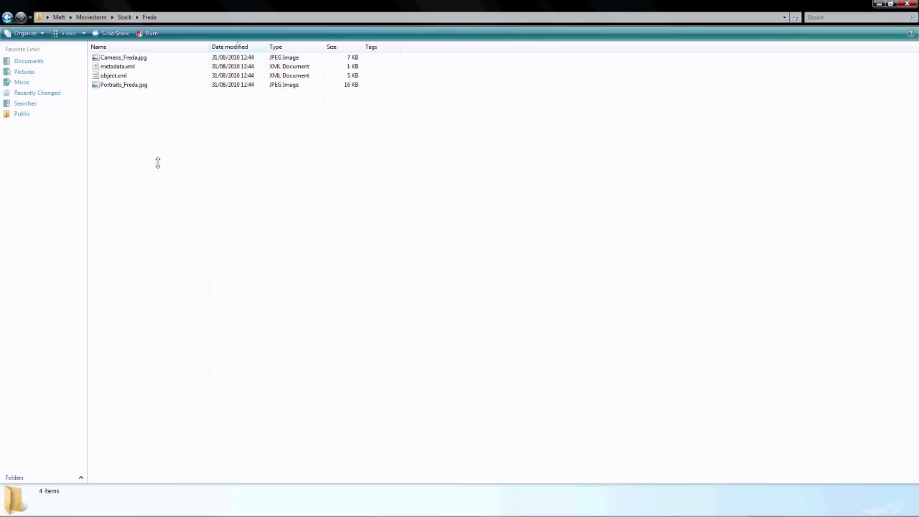
click(121, 59)
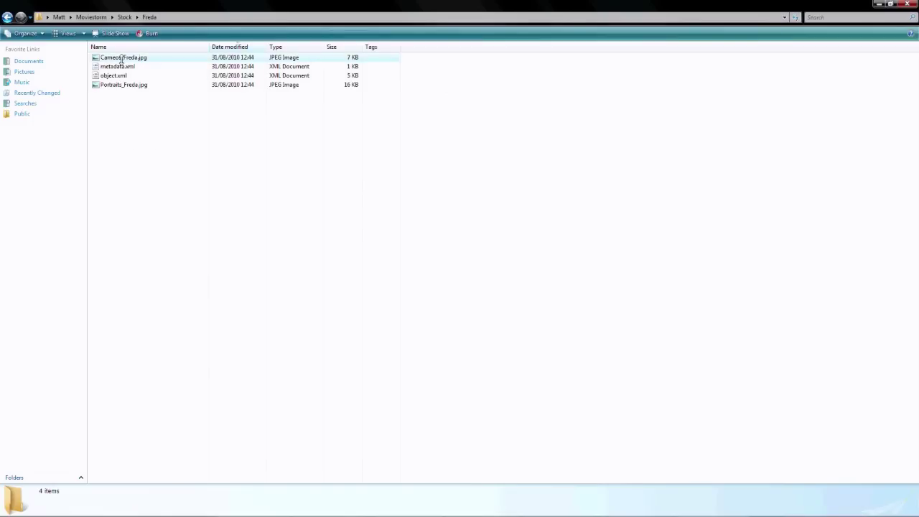
key(F2)
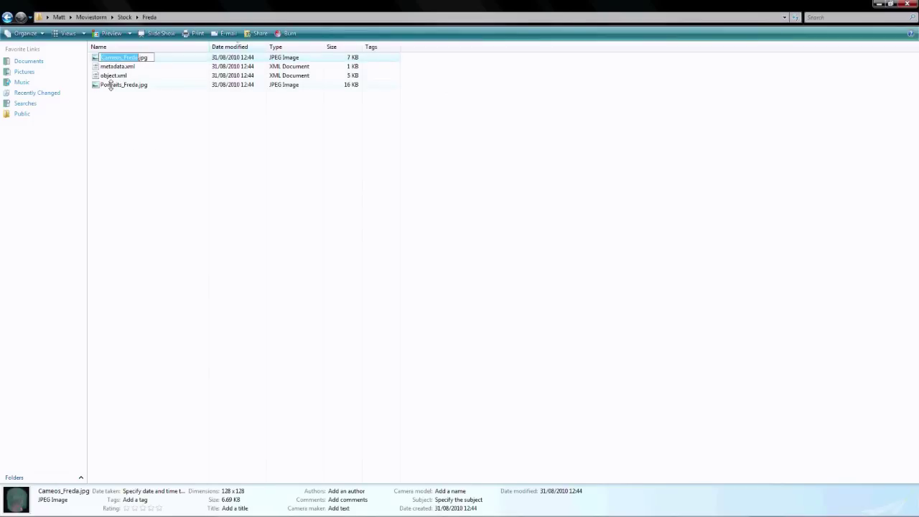